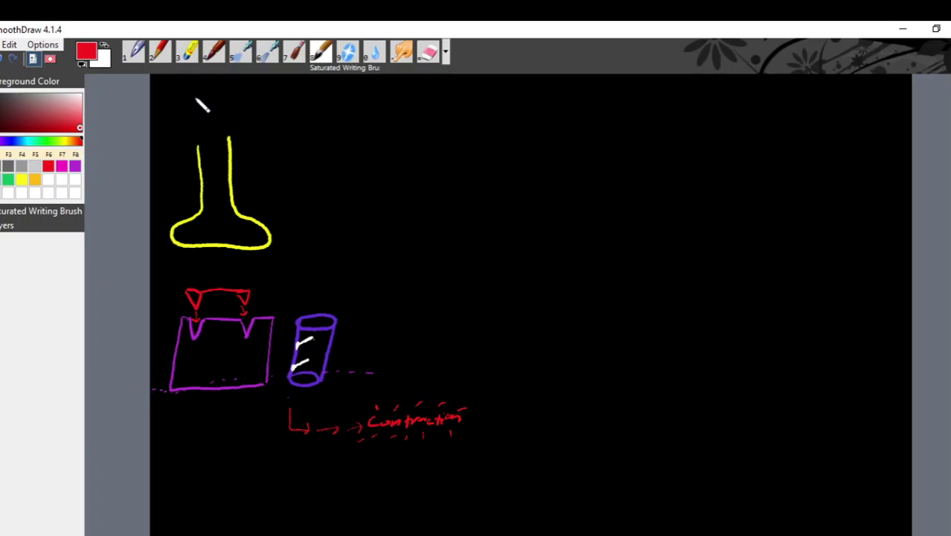
Handwrite 'Succinylcholine' in red, underline it, and write "Depolarizing" beside the yellow shape.
mouse_move(207, 91)
left_mouse_down()
mouse_move(189, 115)
mouse_move(270, 110)
mouse_move(281, 95)
mouse_move(287, 106)
mouse_move(318, 94)
mouse_move(354, 98)
left_mouse_up()
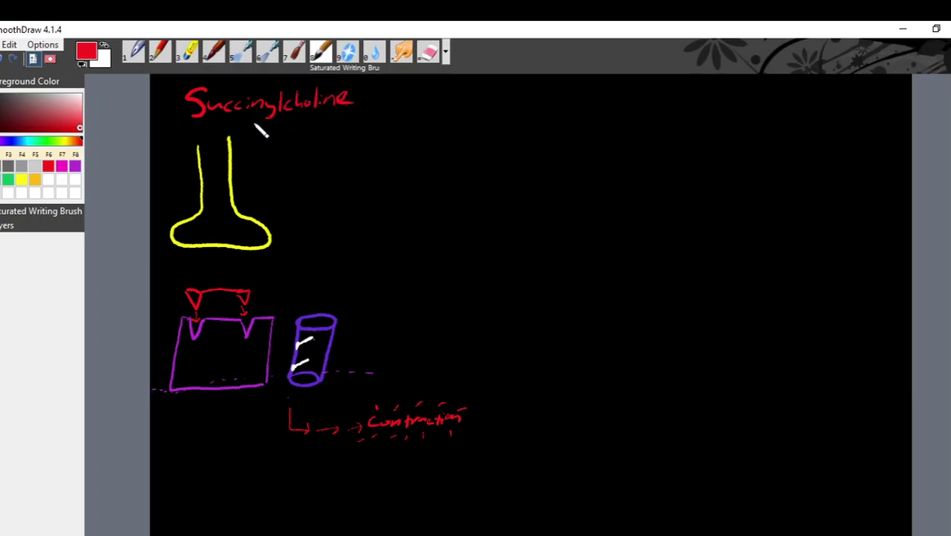
left_click_drag(191, 125, 360, 125)
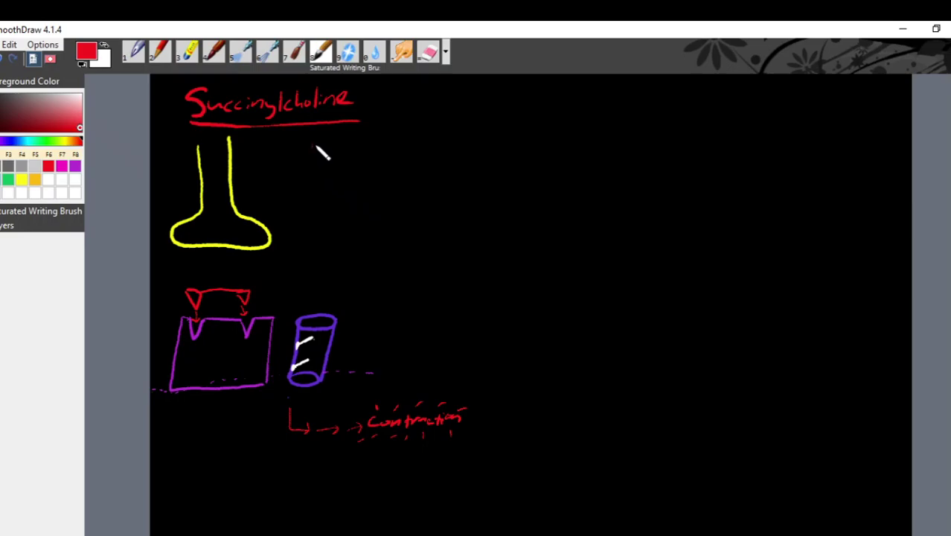
mouse_move(325, 147)
left_mouse_down()
mouse_move(414, 144)
mouse_move(434, 131)
left_mouse_up()
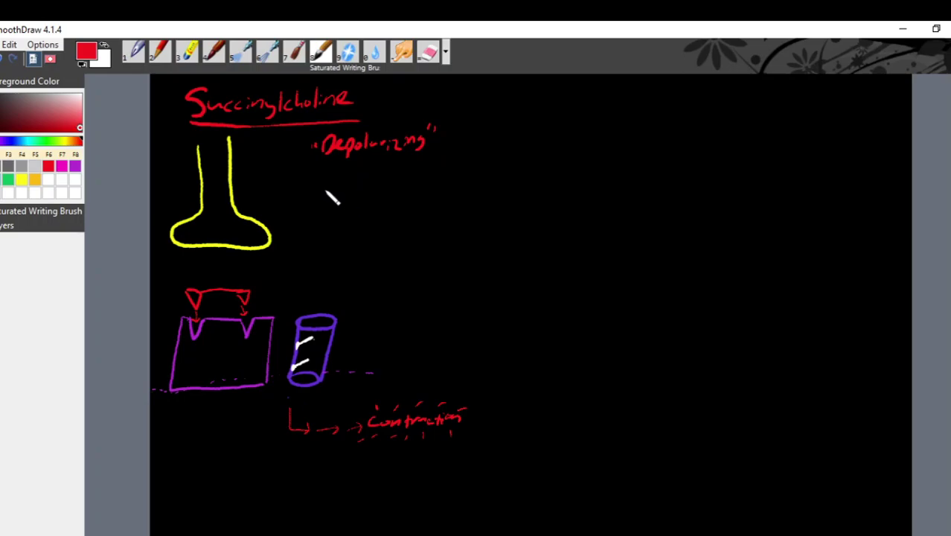
Draw two red V receptors labelled Ach, join them, and add a red stroke in the yellow neck.
mouse_move(333, 192)
left_mouse_down()
mouse_move(333, 201)
mouse_move(342, 188)
mouse_move(430, 195)
left_mouse_up()
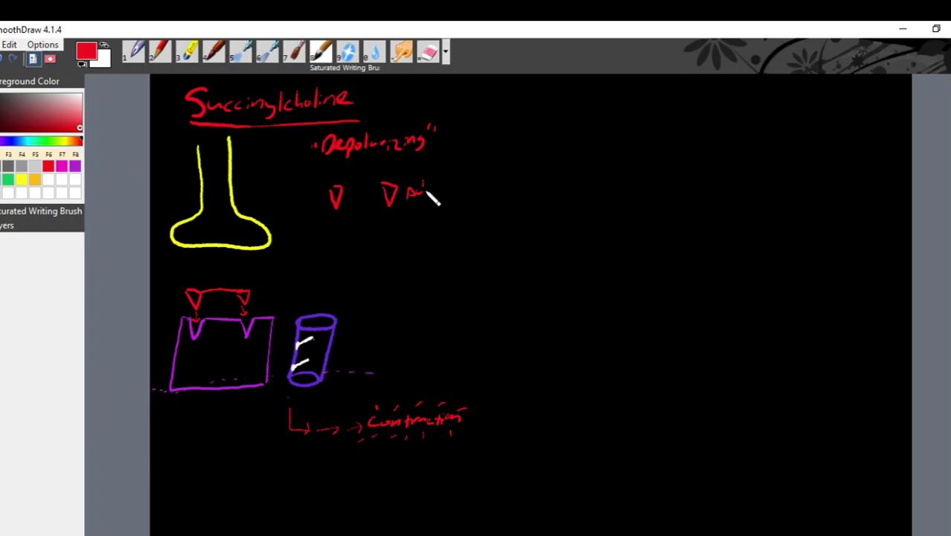
left_click_drag(314, 221, 394, 186)
left_click_drag(334, 190, 345, 184)
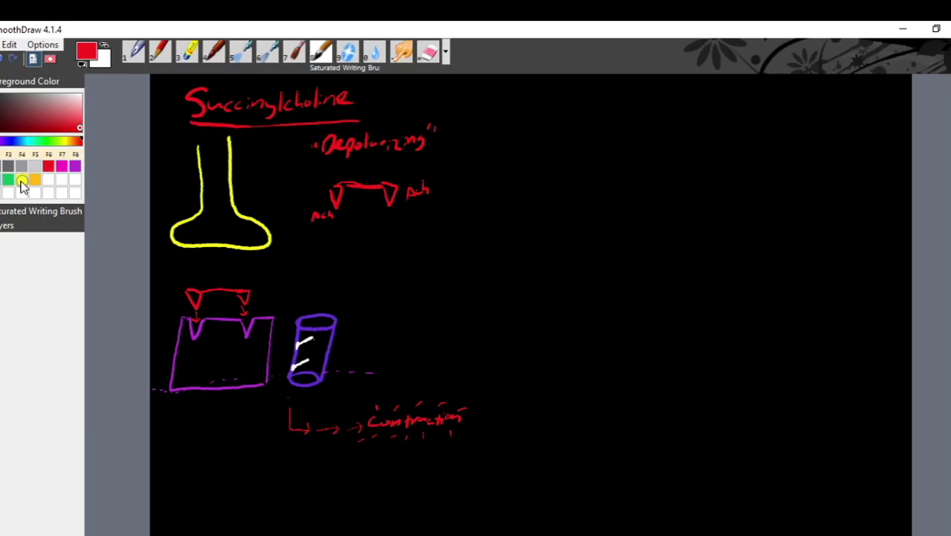
left_click_drag(211, 140, 213, 176)
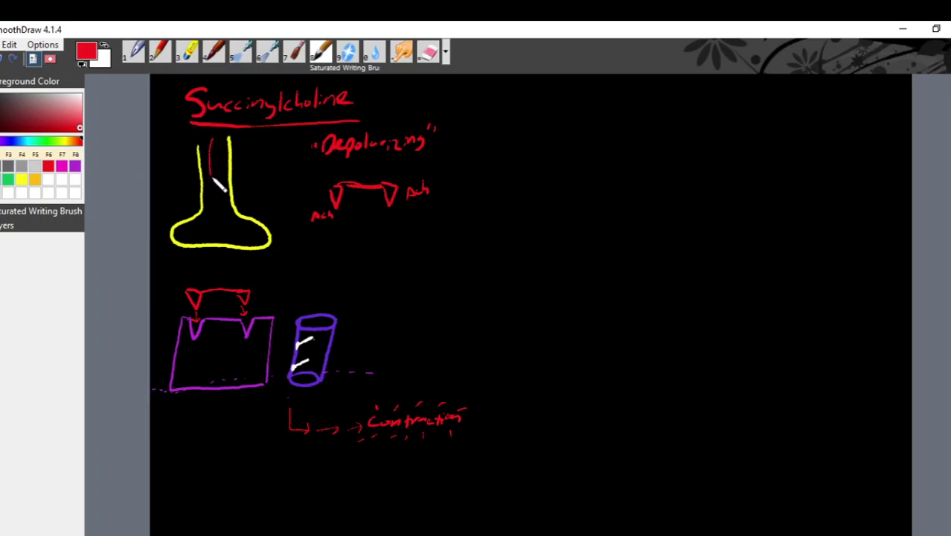
In yellow, draw a line down inside the neck continuing into the base.
left_click(21, 181)
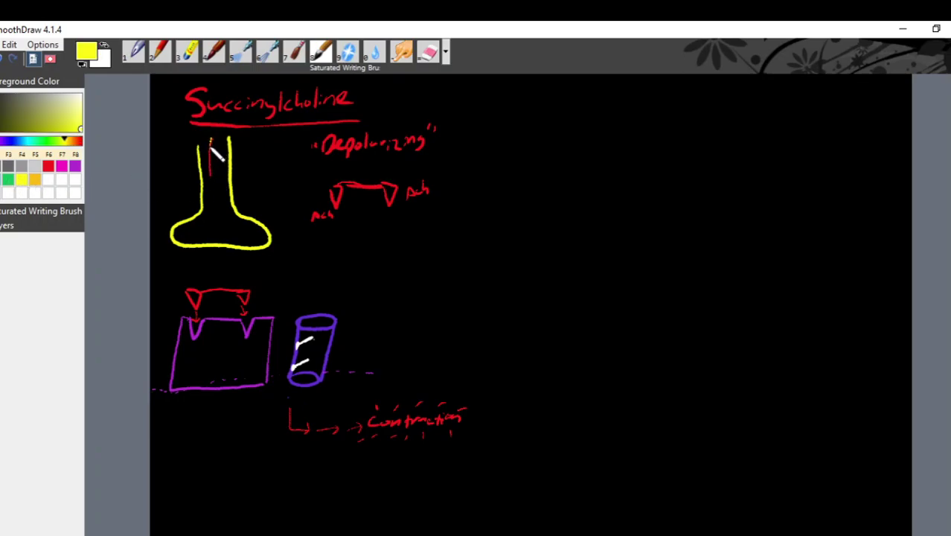
mouse_move(210, 143)
left_mouse_down()
mouse_move(213, 199)
mouse_move(221, 180)
mouse_move(223, 189)
left_mouse_up()
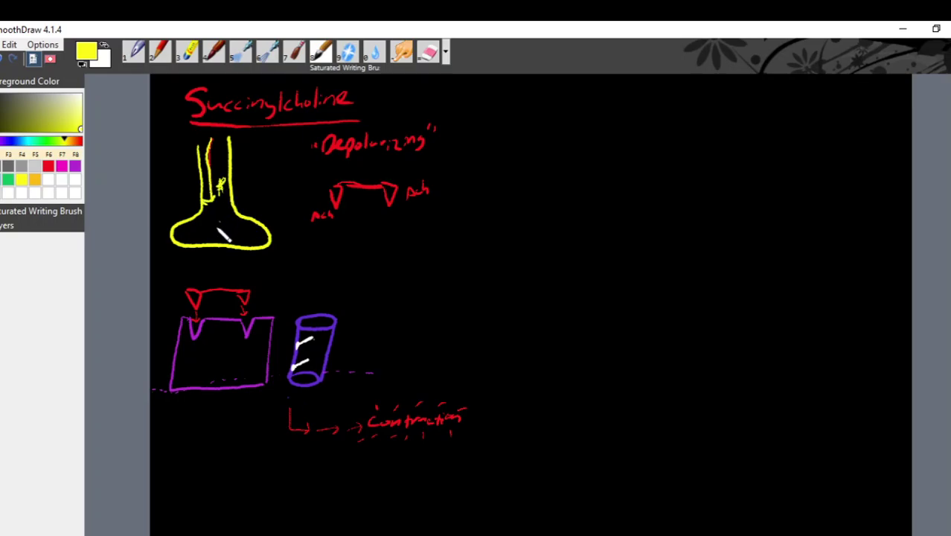
left_click_drag(217, 226, 206, 251)
Draw a yellow arrow from the box to the cylinder, label it Na+, and line through the cylinder.
mouse_move(231, 350)
left_mouse_down()
mouse_move(279, 343)
mouse_move(270, 348)
left_mouse_up()
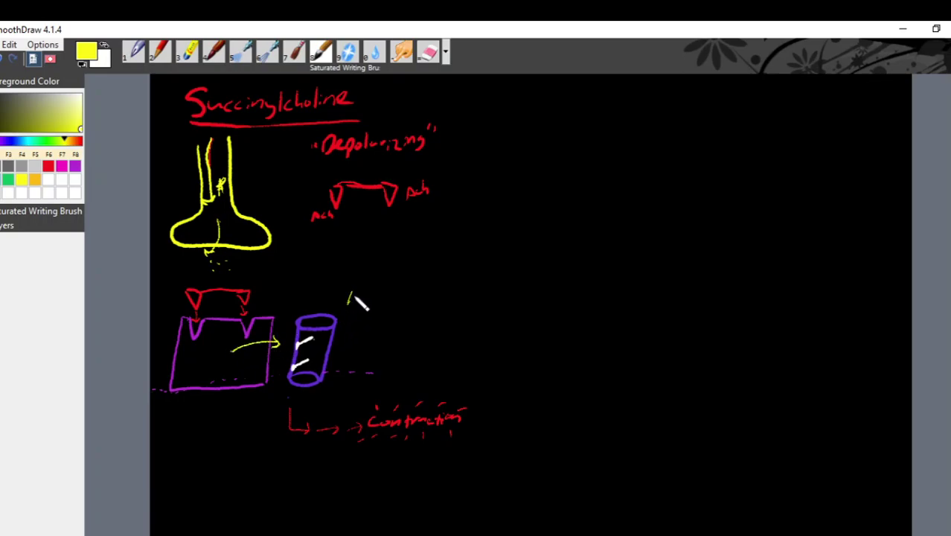
mouse_move(348, 295)
left_mouse_down()
mouse_move(372, 298)
mouse_move(335, 310)
mouse_move(306, 344)
left_mouse_up()
mouse_move(320, 320)
left_mouse_down()
mouse_move(302, 401)
mouse_move(294, 396)
left_mouse_up()
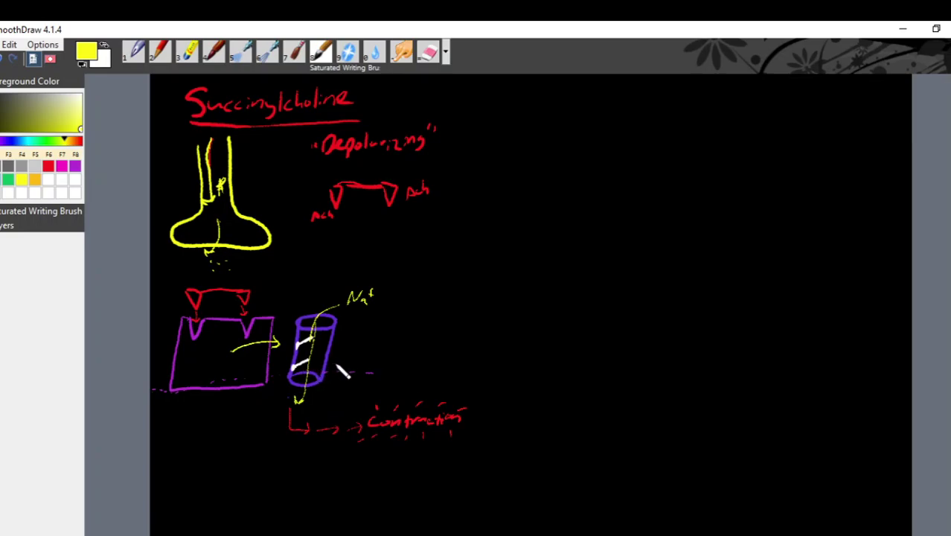
In white, mark the cylinder's gate and label it 'time dependent gate'.
left_click(63, 187)
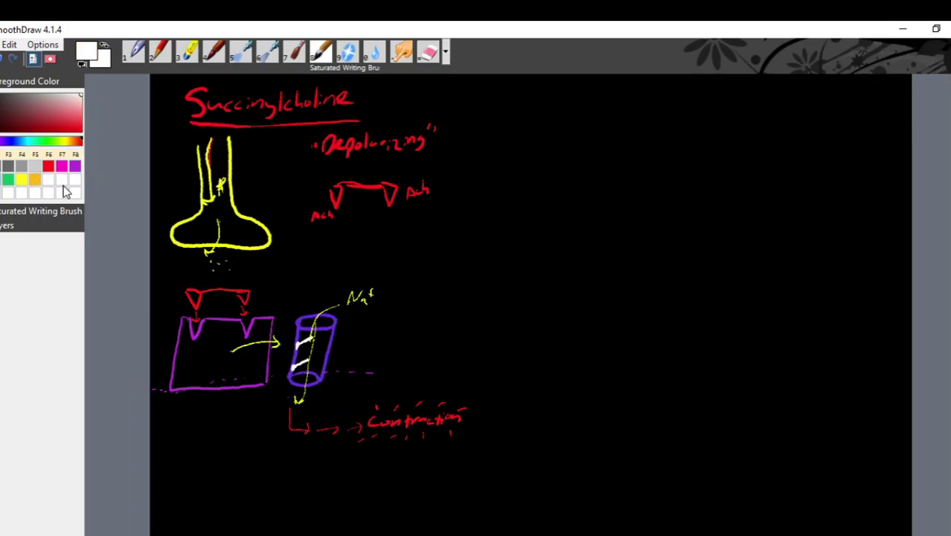
mouse_move(304, 361)
left_mouse_down()
mouse_move(292, 372)
mouse_move(302, 382)
left_mouse_up()
mouse_move(334, 354)
left_mouse_down()
mouse_move(362, 357)
mouse_move(390, 341)
mouse_move(395, 358)
mouse_move(449, 356)
left_mouse_up()
mouse_move(388, 359)
left_mouse_down()
mouse_move(381, 366)
mouse_move(396, 369)
mouse_move(429, 361)
left_mouse_up()
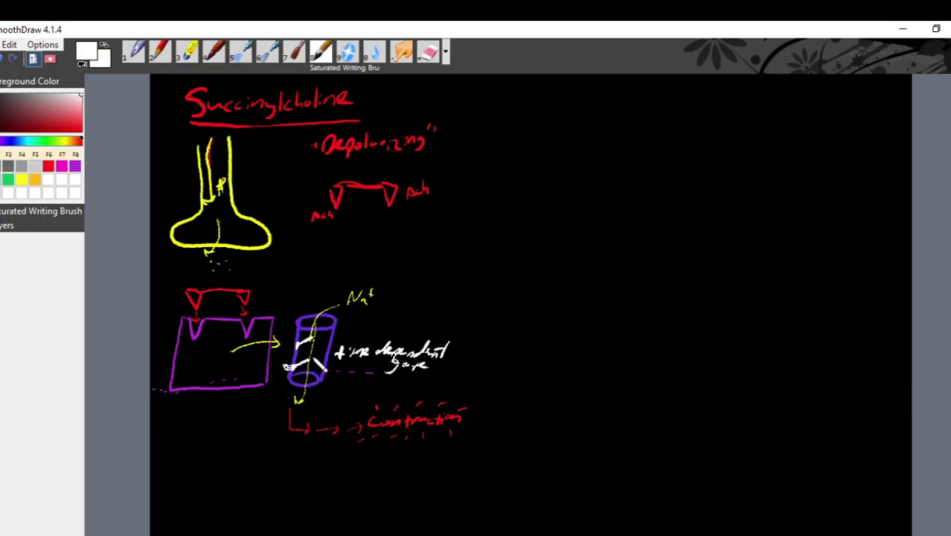
left_click_drag(305, 358, 334, 377)
Hatch over the area below the cylinder and 'Contraction', then write 'Relaxation' beneath.
mouse_move(318, 380)
left_mouse_down()
mouse_move(298, 392)
mouse_move(284, 428)
left_mouse_up()
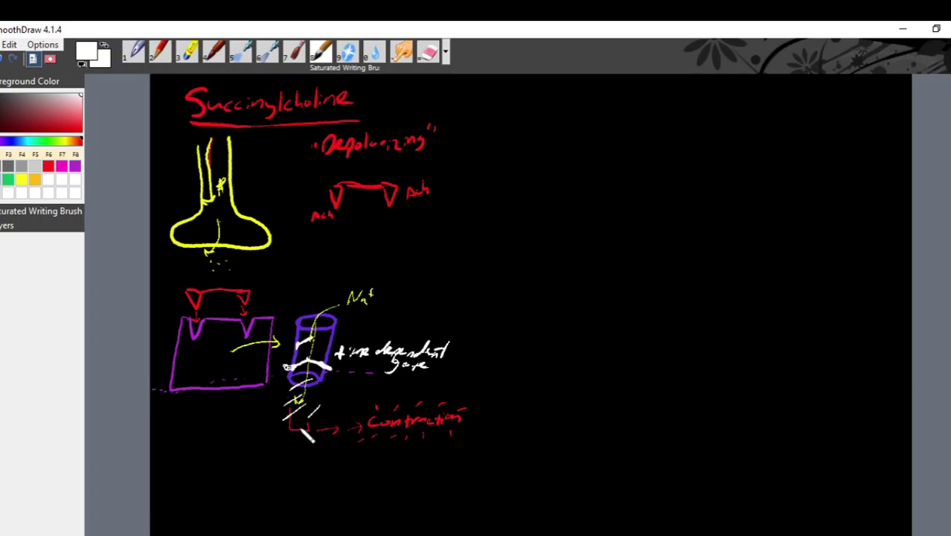
left_click_drag(339, 410, 320, 430)
mouse_move(358, 409)
left_mouse_down()
mouse_move(340, 432)
mouse_move(360, 431)
left_mouse_up()
mouse_move(400, 408)
left_mouse_down()
mouse_move(381, 431)
mouse_move(401, 432)
mouse_move(390, 447)
mouse_move(402, 447)
left_mouse_up()
mouse_move(409, 437)
left_mouse_down()
mouse_move(408, 449)
mouse_move(443, 457)
mouse_move(456, 444)
left_mouse_up()
Write a quoted "Phase II Block" beside the gate label and begin the Dose heading.
mouse_move(444, 375)
left_mouse_down()
mouse_move(450, 389)
mouse_move(482, 389)
mouse_move(545, 387)
mouse_move(549, 374)
left_mouse_up()
left_click_drag(428, 377, 430, 380)
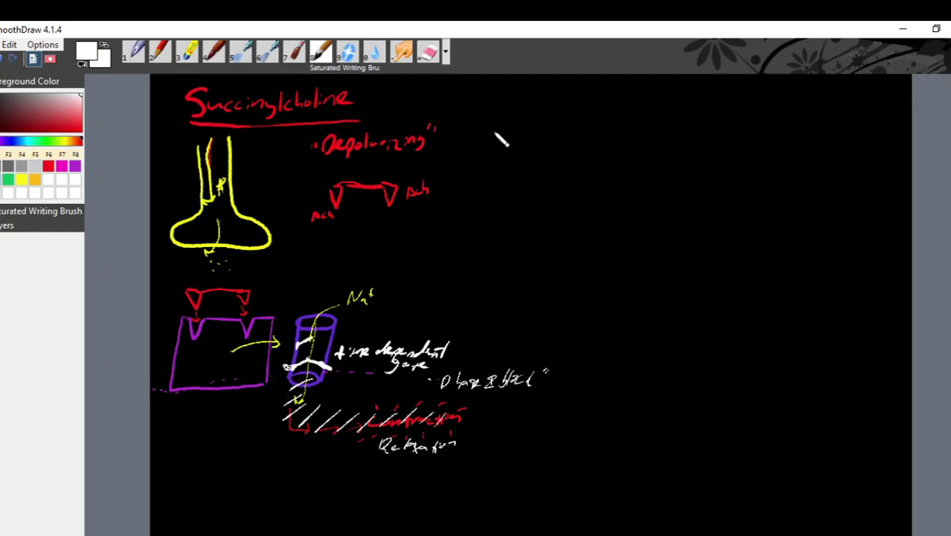
mouse_move(494, 108)
left_mouse_down()
mouse_move(497, 131)
mouse_move(544, 128)
left_mouse_up()
Complete the line 'Dose: 1-1.5 mg/kg IV', undoing a stray stroke.
left_click(545, 113)
left_click(546, 125)
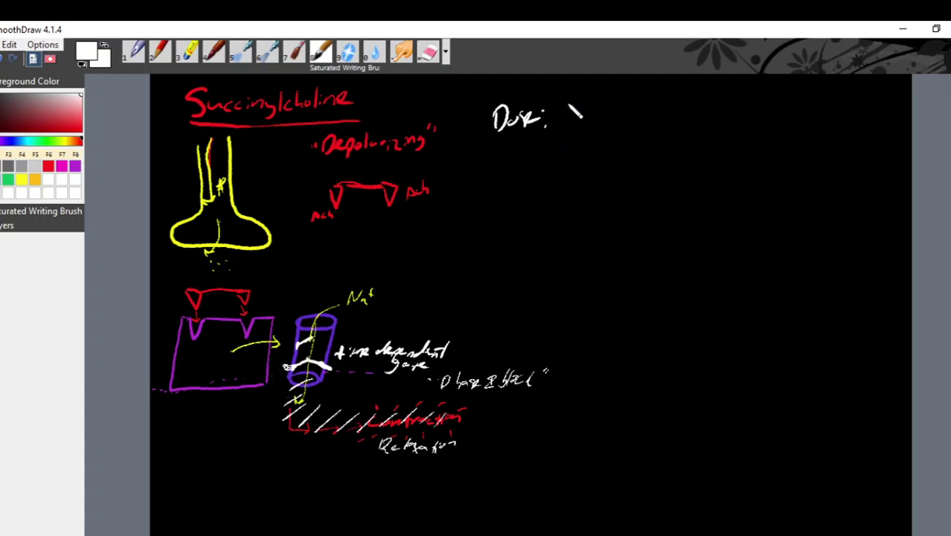
mouse_move(569, 104)
left_mouse_down()
mouse_move(570, 123)
mouse_move(592, 109)
mouse_move(604, 119)
mouse_move(656, 112)
mouse_move(659, 136)
left_mouse_up()
mouse_move(666, 97)
left_mouse_down()
mouse_move(681, 128)
mouse_move(680, 121)
left_mouse_up()
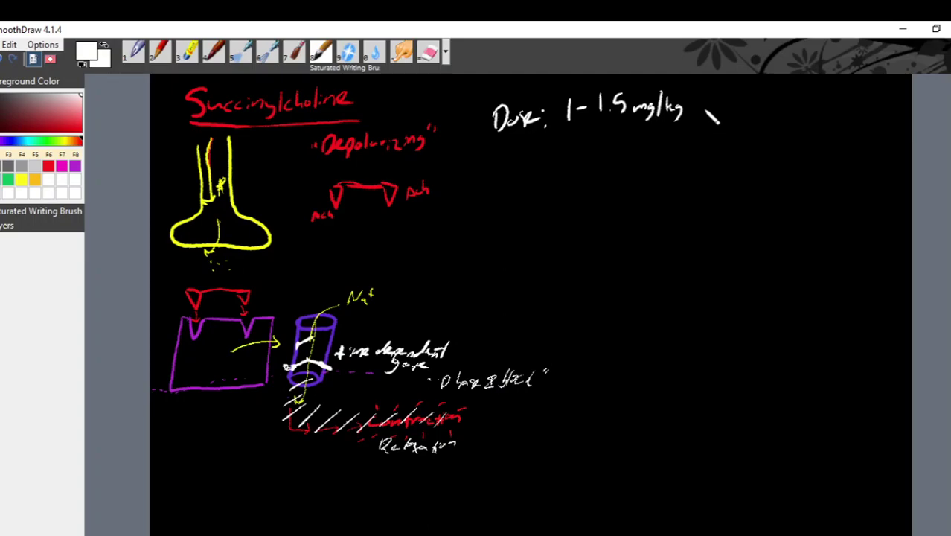
mouse_move(705, 104)
left_mouse_down()
mouse_move(714, 128)
mouse_move(717, 103)
mouse_move(716, 122)
mouse_move(729, 121)
left_mouse_up()
left_click_drag(729, 121, 744, 115)
key("ctrl+z")
Write 'Onset: 30-60s' below, with an arrow back from 'H2O soluble'.
left_click_drag(499, 164, 526, 177)
left_click_drag(535, 166, 552, 177)
left_click(563, 165)
left_click(564, 174)
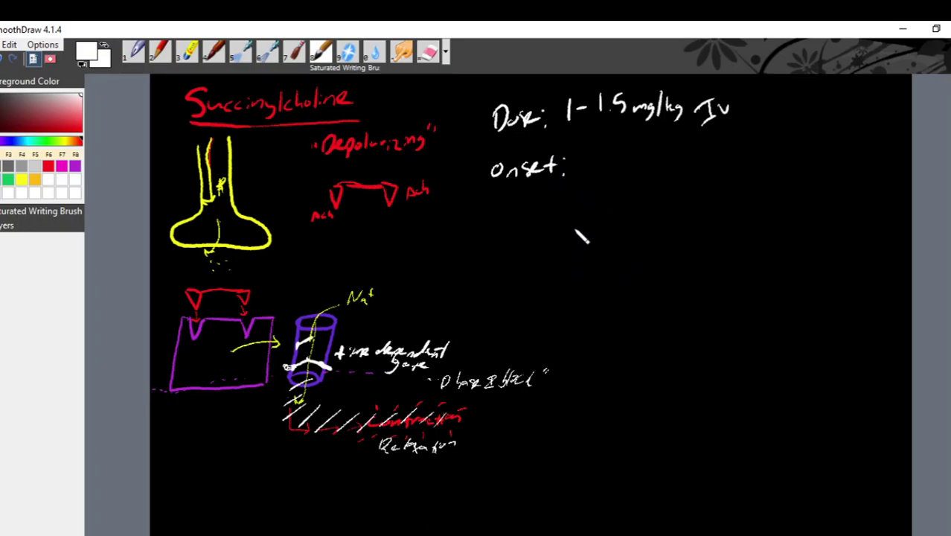
mouse_move(578, 161)
left_mouse_down()
mouse_move(587, 168)
mouse_move(579, 177)
left_mouse_up()
mouse_move(601, 161)
left_mouse_down()
mouse_move(598, 171)
mouse_move(601, 161)
left_mouse_up()
mouse_move(613, 169)
left_mouse_down()
mouse_move(641, 171)
mouse_move(649, 159)
mouse_move(653, 168)
left_mouse_up()
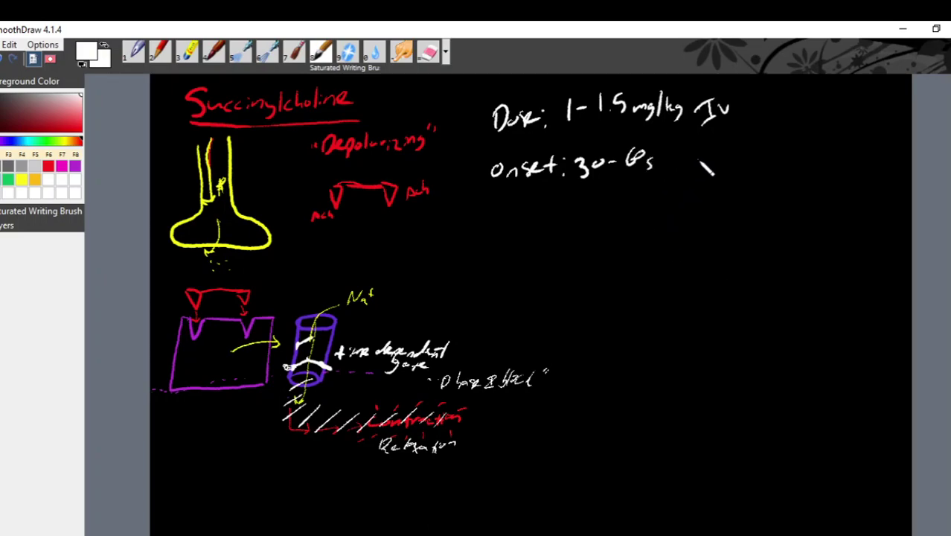
left_click_drag(698, 158, 677, 160)
mouse_move(706, 149)
left_mouse_down()
mouse_move(705, 169)
mouse_move(714, 168)
left_mouse_up()
mouse_move(706, 158)
left_mouse_down()
mouse_move(766, 159)
mouse_move(782, 147)
mouse_move(810, 162)
left_mouse_up()
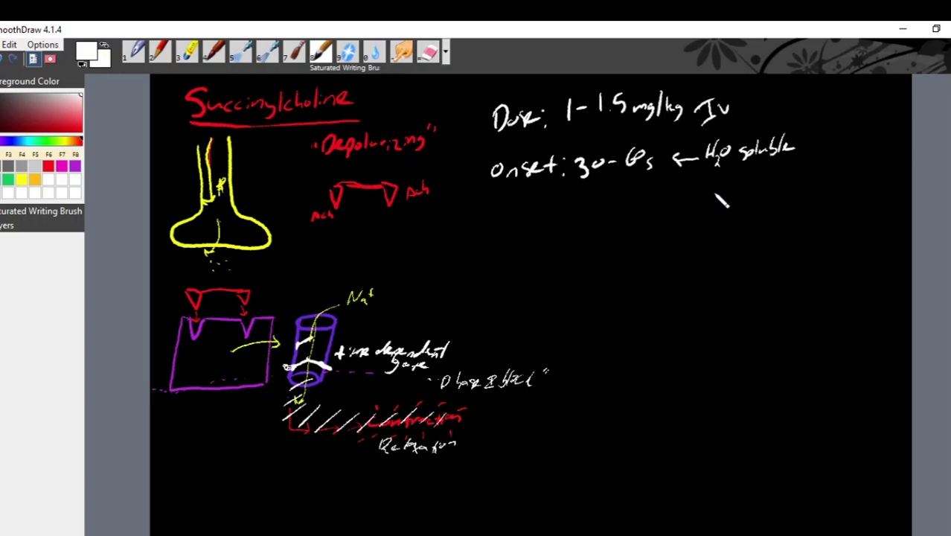
Add '↓Vd' linked under 'H2O soluble' and write 'duration: 10 min' below the onset line.
mouse_move(757, 183)
left_mouse_down()
mouse_move(745, 199)
mouse_move(766, 177)
mouse_move(781, 186)
left_mouse_up()
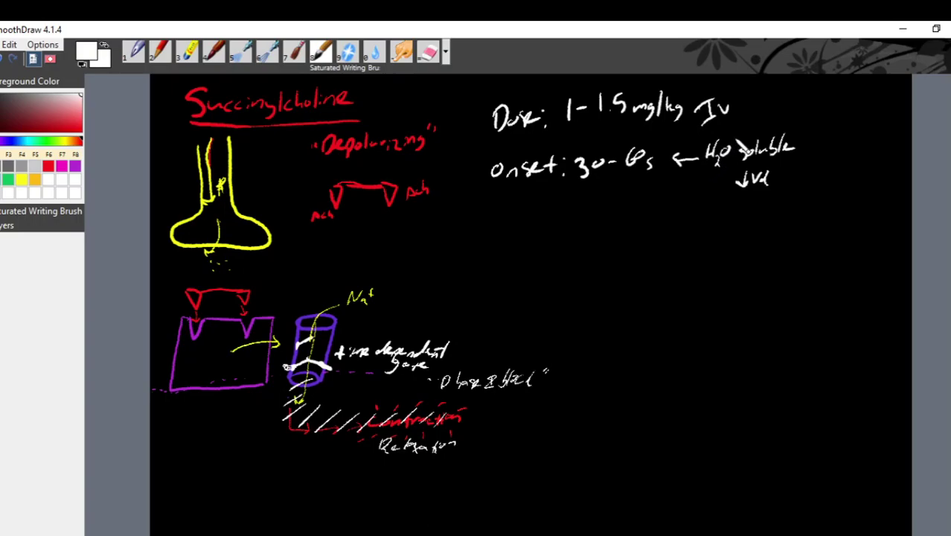
left_click_drag(717, 165, 736, 184)
mouse_move(503, 231)
left_mouse_down()
mouse_move(606, 227)
mouse_move(619, 217)
mouse_move(655, 223)
left_mouse_up()
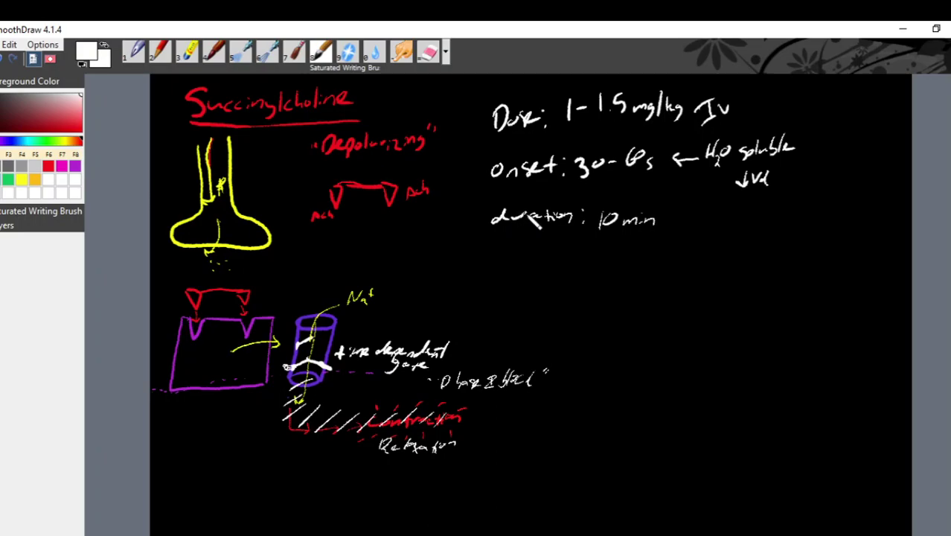
Draw a green notched enzyme labelled 'pseudocholinesterase' with a dashed arrow from the molecule.
left_click(8, 180)
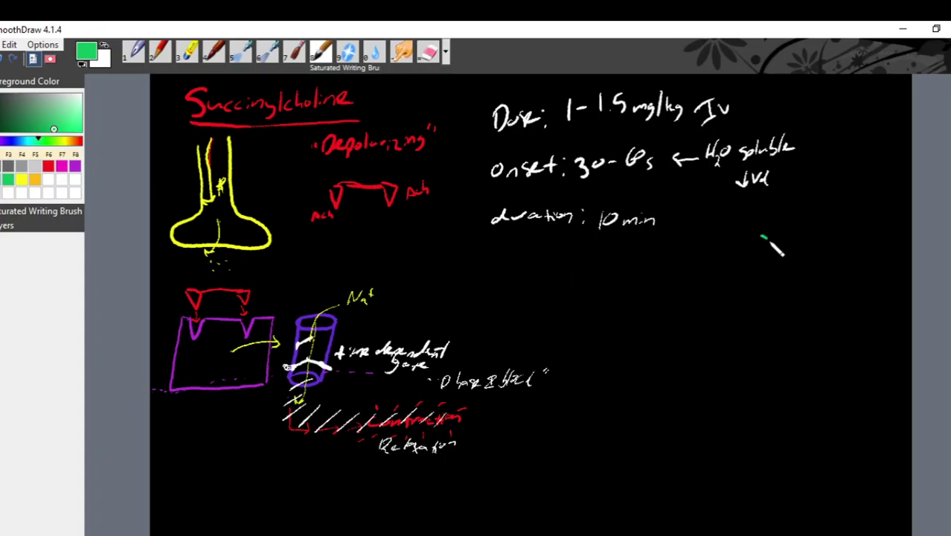
mouse_move(762, 237)
left_mouse_down()
mouse_move(779, 247)
mouse_move(763, 258)
left_mouse_up()
mouse_move(766, 218)
left_mouse_down()
mouse_move(808, 217)
mouse_move(803, 290)
mouse_move(775, 288)
mouse_move(767, 257)
left_mouse_up()
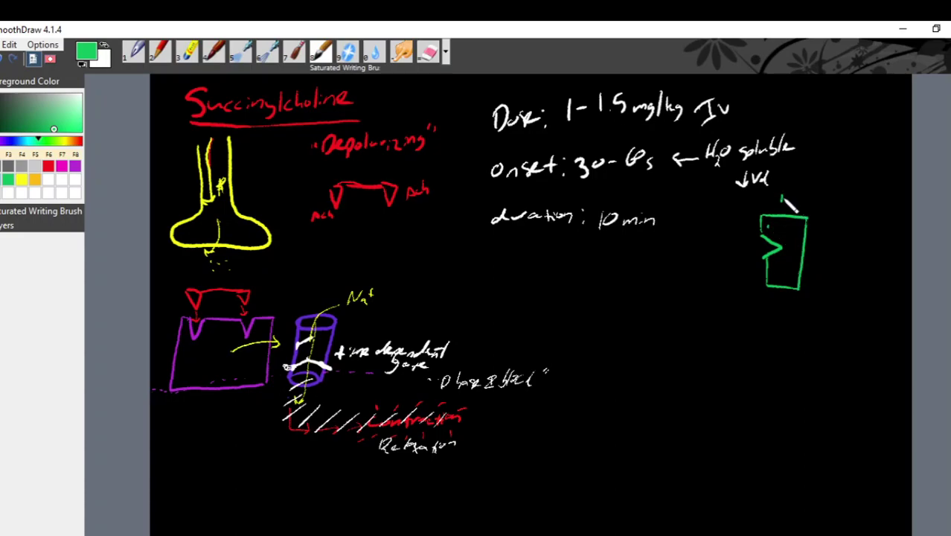
mouse_move(782, 197)
left_mouse_down()
mouse_move(839, 198)
mouse_move(891, 185)
mouse_move(913, 186)
mouse_move(908, 197)
left_mouse_up()
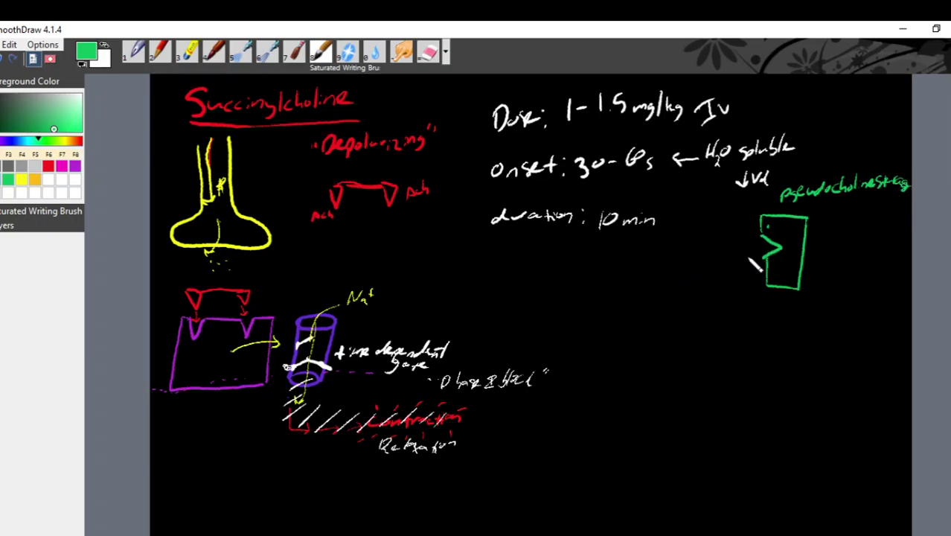
mouse_move(390, 218)
left_mouse_down()
mouse_move(522, 249)
mouse_move(728, 251)
mouse_move(741, 238)
left_mouse_up()
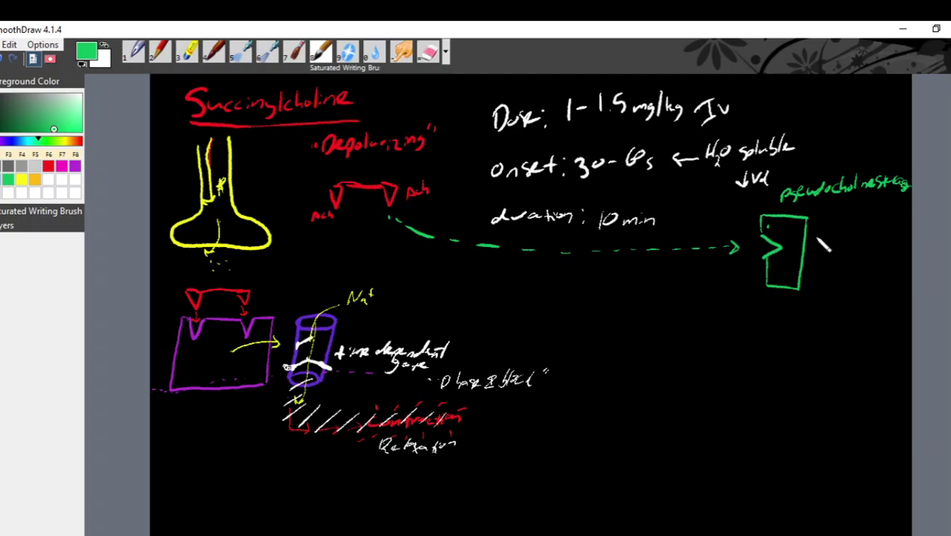
Draw two red V fragments with a dot between them beside the green enzyme.
left_click(48, 168)
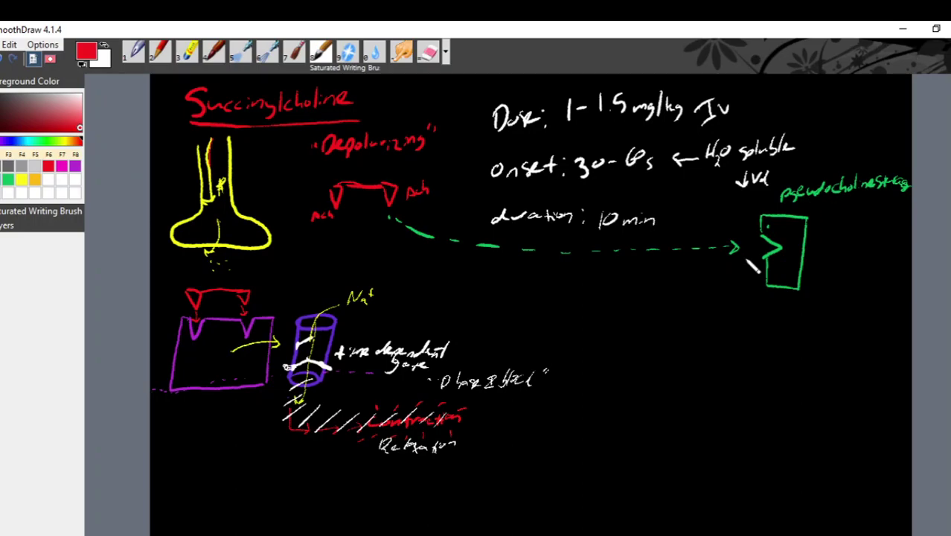
mouse_move(821, 240)
left_mouse_down()
mouse_move(830, 259)
mouse_move(835, 251)
mouse_move(857, 261)
mouse_move(863, 246)
left_mouse_up()
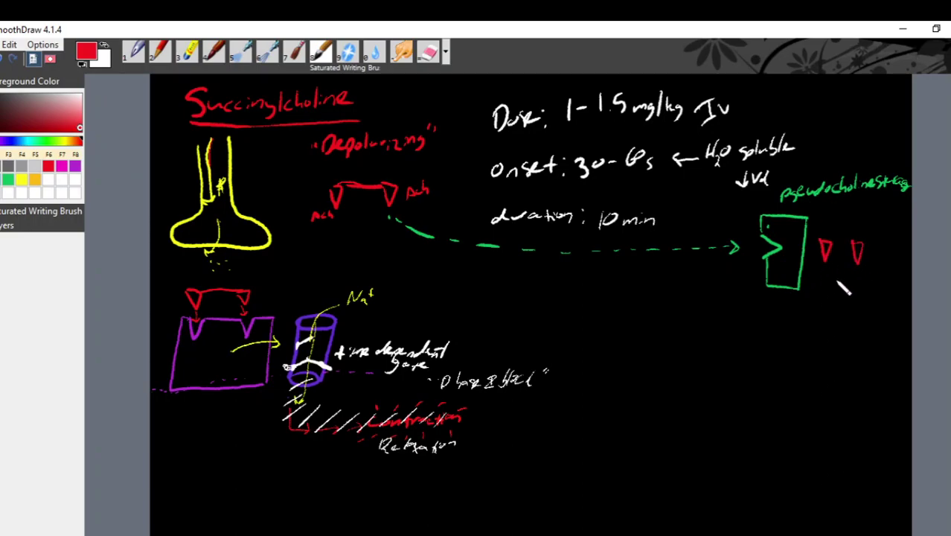
left_click(842, 236)
In orange, write three 'PP:' labels in a column below the dashed arrow.
left_click(33, 180)
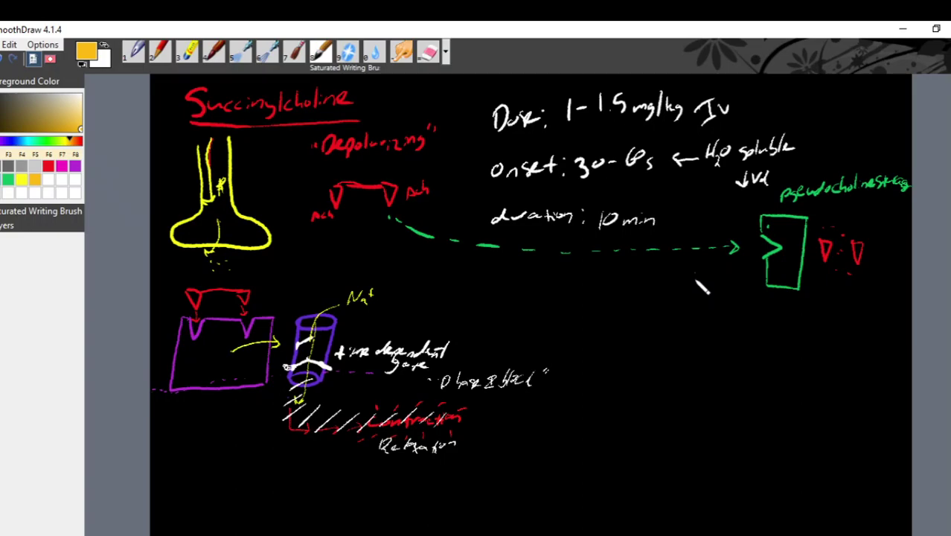
left_click_drag(695, 279, 705, 265)
left_click_drag(706, 266, 704, 273)
mouse_move(658, 333)
left_mouse_down()
mouse_move(660, 346)
mouse_move(663, 334)
mouse_move(676, 340)
left_mouse_up()
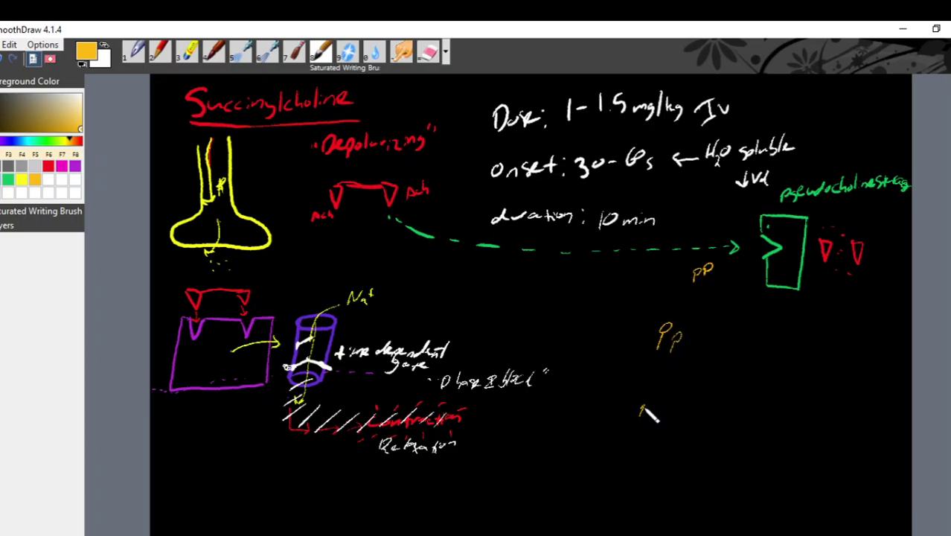
left_click_drag(641, 406, 660, 418)
left_click(664, 409)
left_click(717, 277)
left_click(697, 339)
In green, draw a notched enzyme beside the underlined middle PP, noted 'prolongs ~2 min block'.
left_click(9, 180)
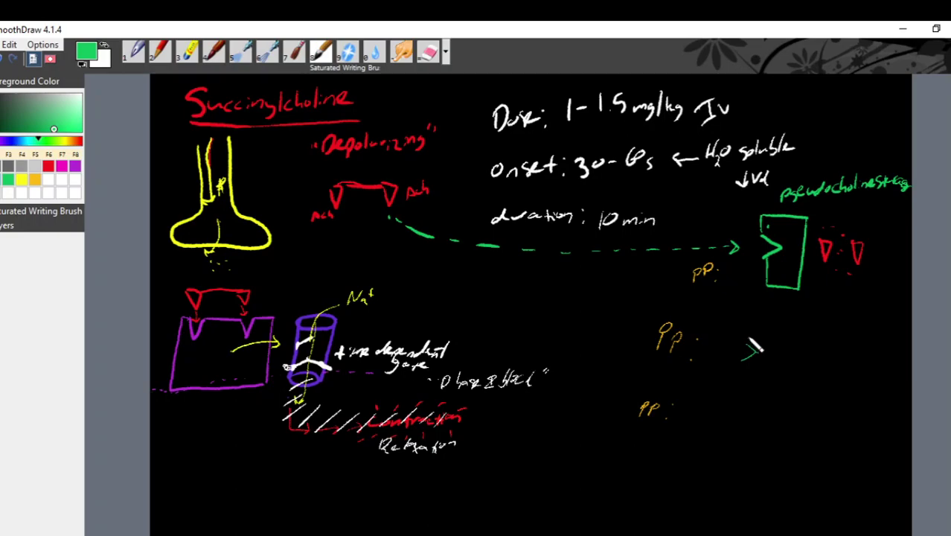
mouse_move(750, 339)
left_mouse_down()
mouse_move(751, 326)
mouse_move(787, 332)
mouse_move(760, 376)
mouse_move(747, 359)
left_mouse_up()
mouse_move(806, 334)
left_mouse_down()
mouse_move(851, 330)
mouse_move(842, 360)
mouse_move(867, 348)
left_mouse_up()
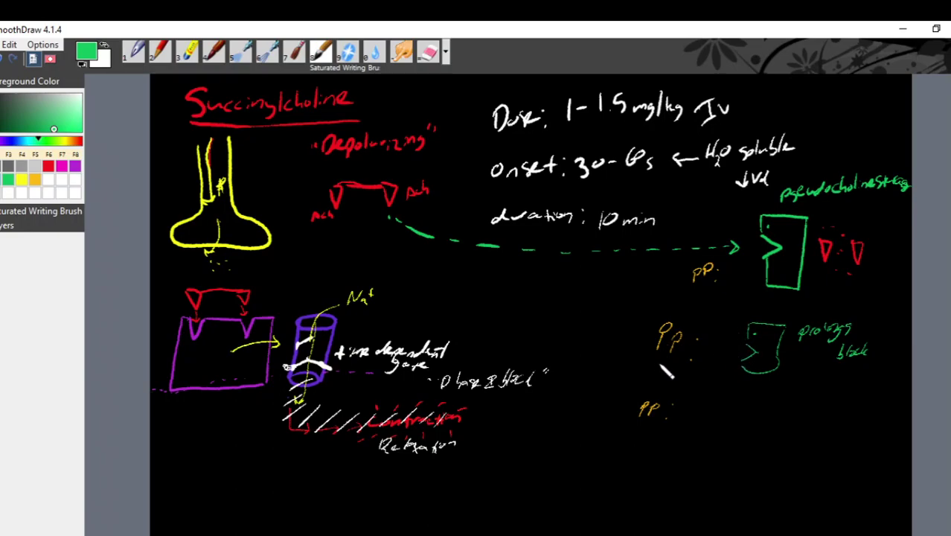
left_click_drag(656, 356, 674, 356)
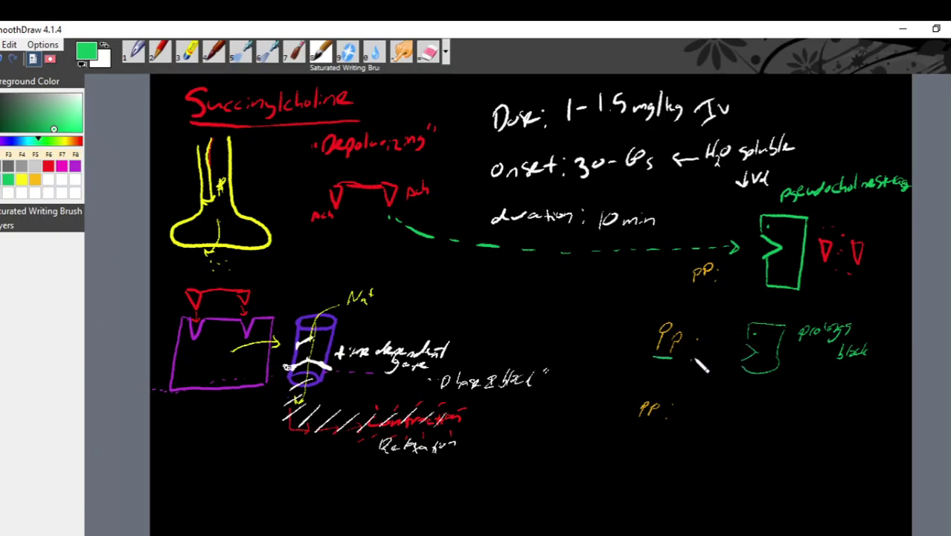
left_click_drag(787, 360, 806, 363)
left_click(810, 361)
Mark the lower PP and draw a misshapen green enzyme beside it noted 'Prolong block ~6h!'.
left_click_drag(629, 429, 637, 431)
mouse_move(741, 413)
left_mouse_down()
mouse_move(759, 403)
mouse_move(777, 426)
mouse_move(753, 451)
mouse_move(743, 440)
mouse_move(753, 431)
left_mouse_up()
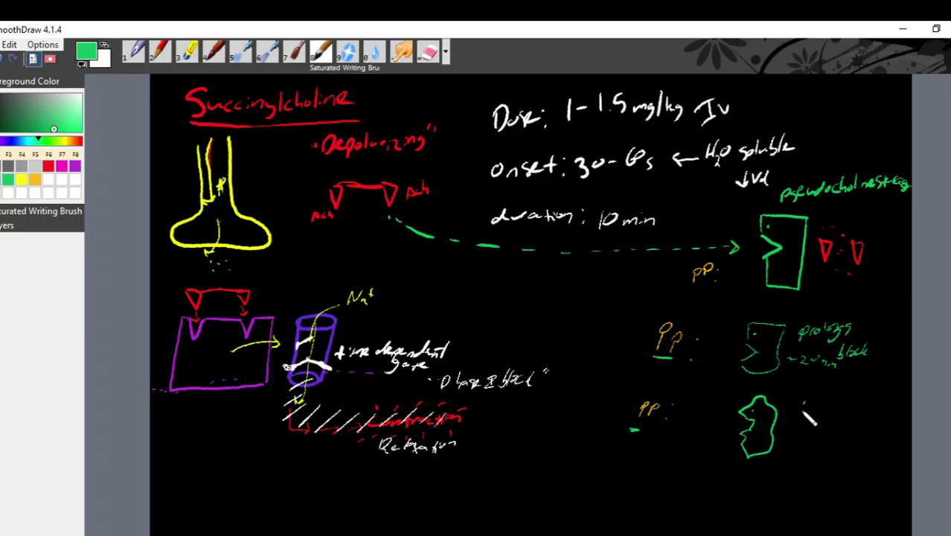
mouse_move(806, 414)
left_mouse_down()
mouse_move(813, 404)
mouse_move(885, 402)
left_mouse_up()
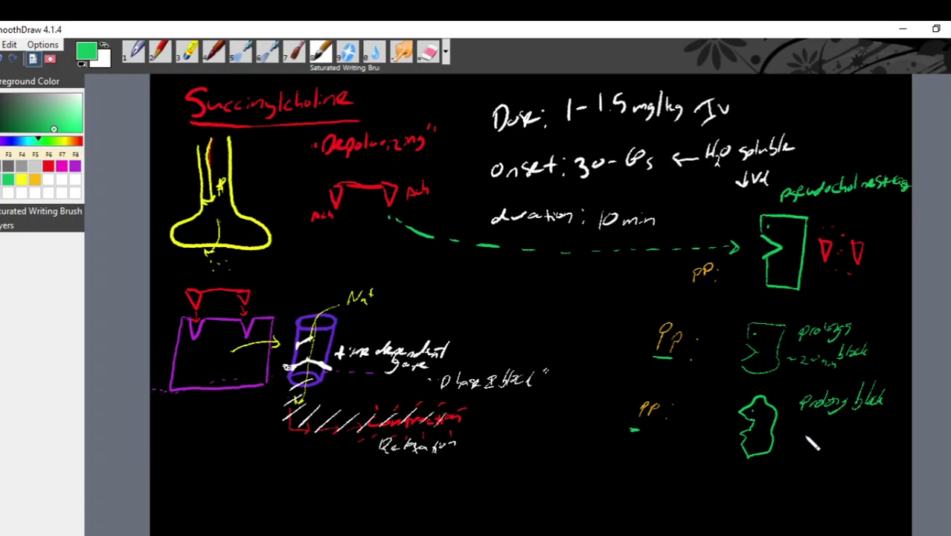
left_click_drag(797, 435, 839, 441)
Write 'dibucaine' in purple at the bottom of the page.
left_click(75, 168)
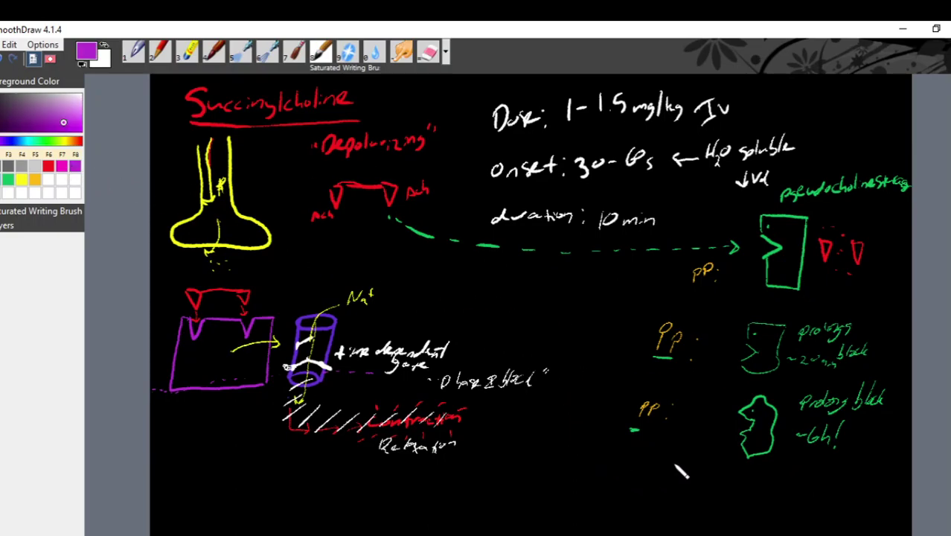
mouse_move(582, 462)
left_mouse_down()
mouse_move(577, 476)
mouse_move(662, 466)
left_mouse_up()
left_click(589, 470)
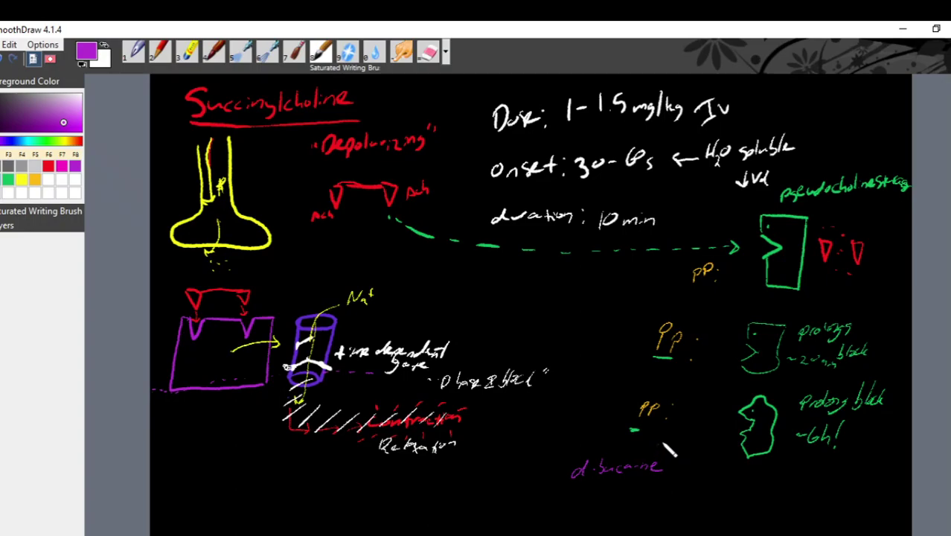
Draw lines from dibucaine to the top, middle and lower PP genotypes, and write 80% by the split drug.
left_click_drag(662, 445, 738, 274)
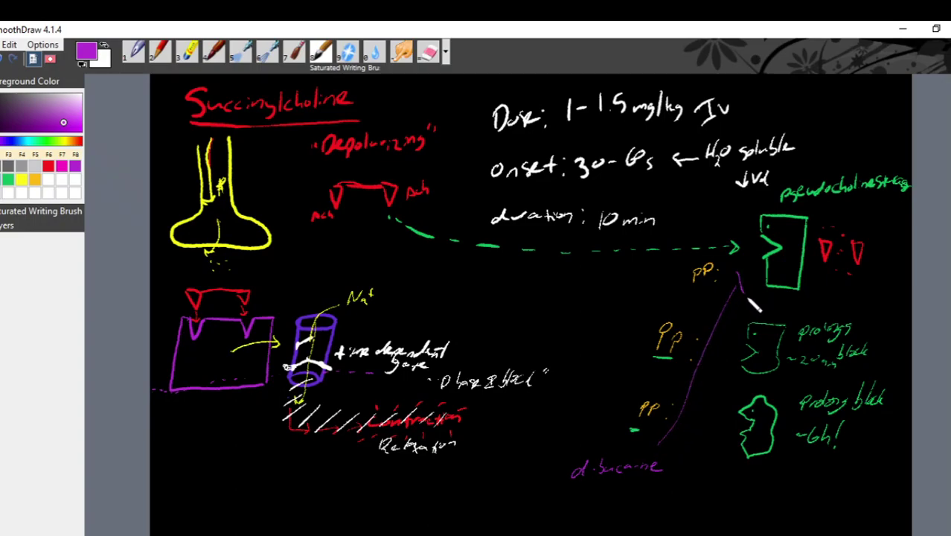
left_click_drag(669, 450, 725, 376)
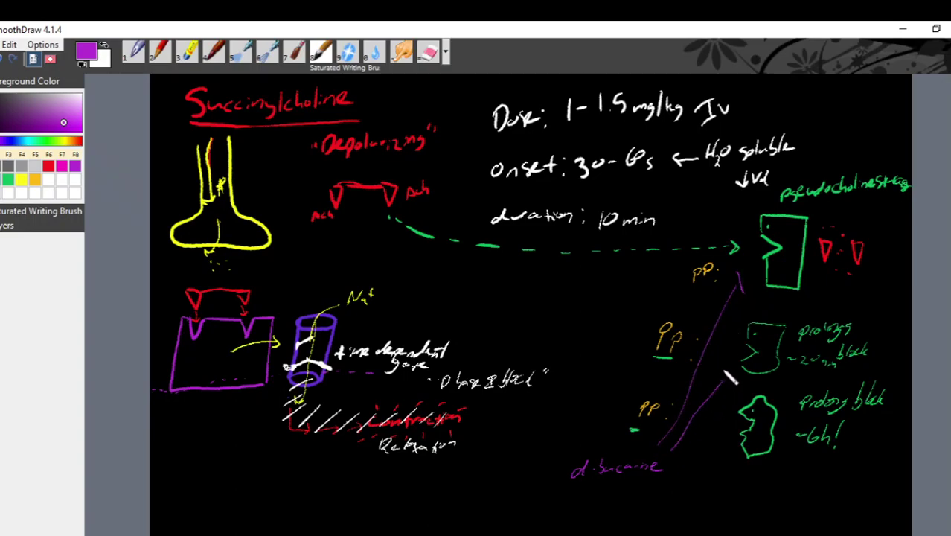
mouse_move(684, 463)
left_mouse_down()
mouse_move(720, 441)
mouse_move(719, 424)
left_mouse_up()
mouse_move(812, 293)
left_mouse_down()
mouse_move(818, 277)
mouse_move(821, 292)
mouse_move(829, 280)
mouse_move(833, 291)
mouse_move(846, 288)
left_mouse_up()
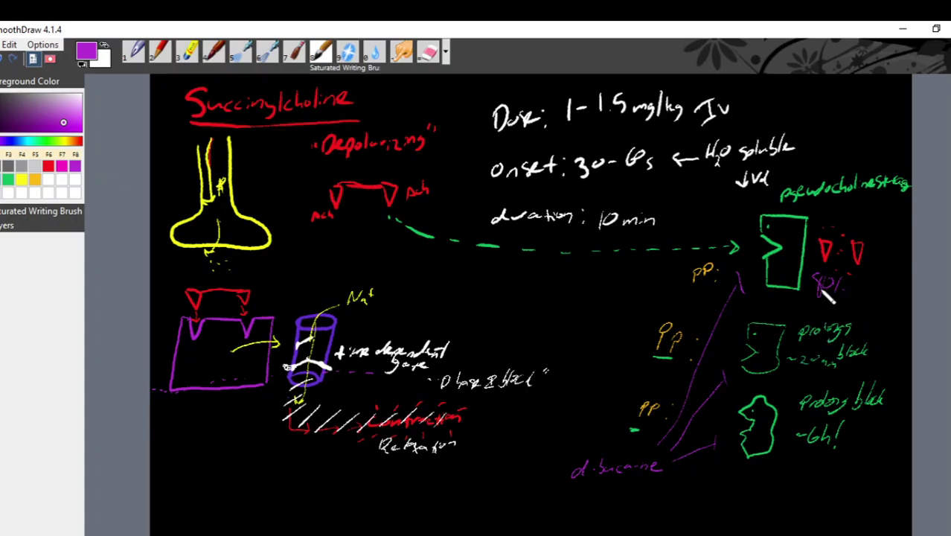
Add a down arrow after 80%, a range after prolongs, ~20% under ~6h!, and 'number' under dibucaine.
left_click_drag(854, 274, 855, 290)
left_click_drag(871, 329, 902, 325)
mouse_move(794, 462)
left_mouse_down()
mouse_move(853, 465)
mouse_move(818, 476)
left_mouse_up()
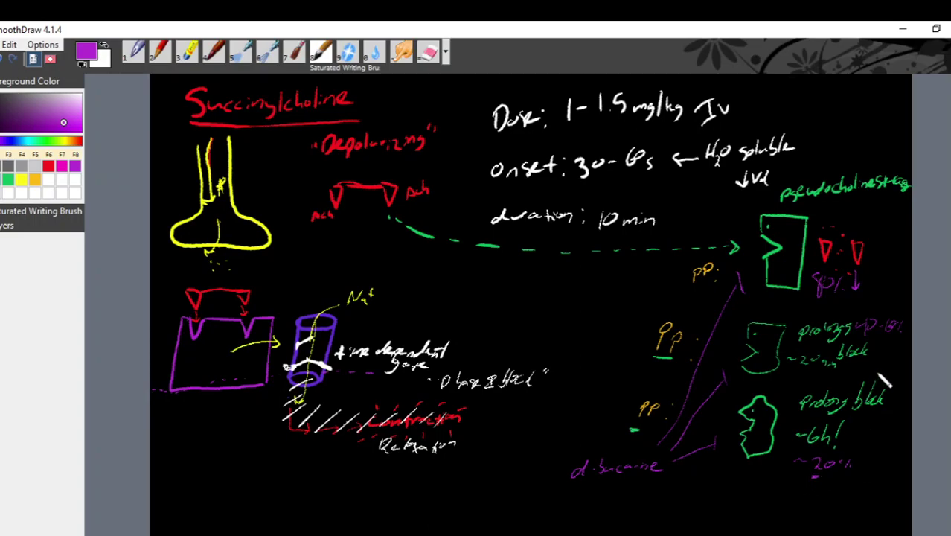
left_click_drag(836, 298, 845, 296)
left_click_drag(644, 483, 754, 484)
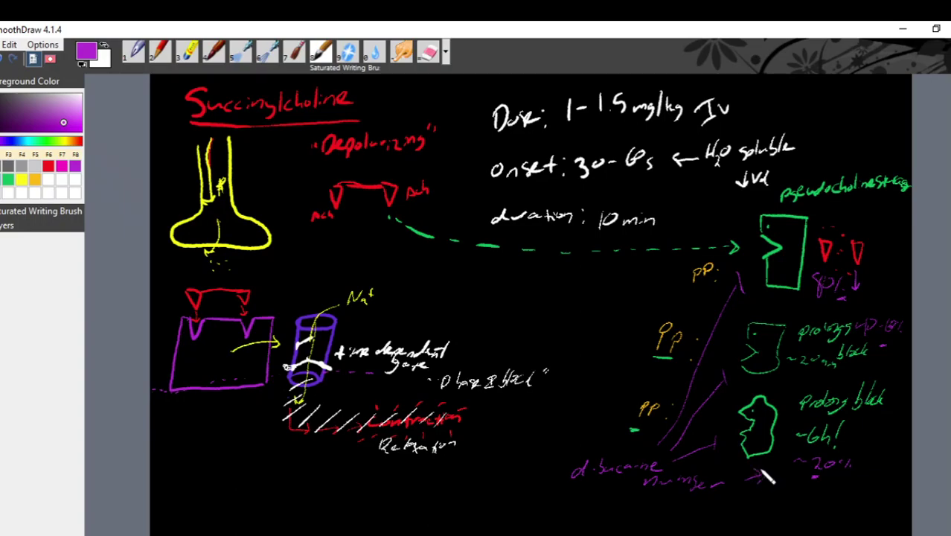